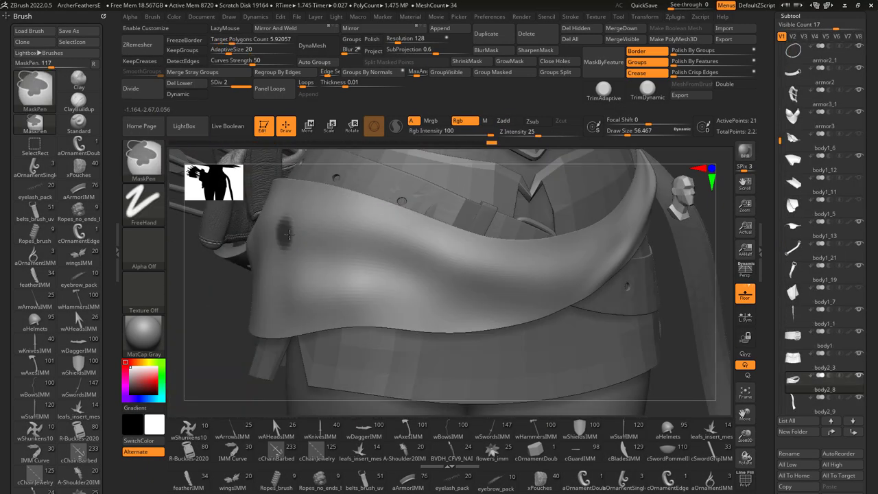
# Paint an oblong mask on the waist cloth and sculpt a raised rim around it with the Standard brush.
pyautogui.keyDown('ctrl'); pyautogui.moveTo(280, 228); pyautogui.dragTo(363, 240); pyautogui.keyUp('ctrl')
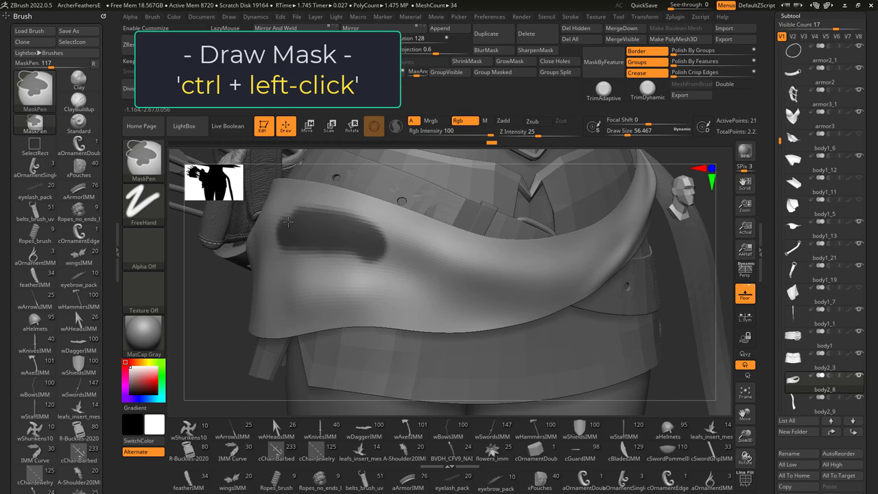
pyautogui.keyDown('ctrl'); pyautogui.moveTo(368, 246); pyautogui.dragTo(386, 245); pyautogui.keyUp('ctrl')
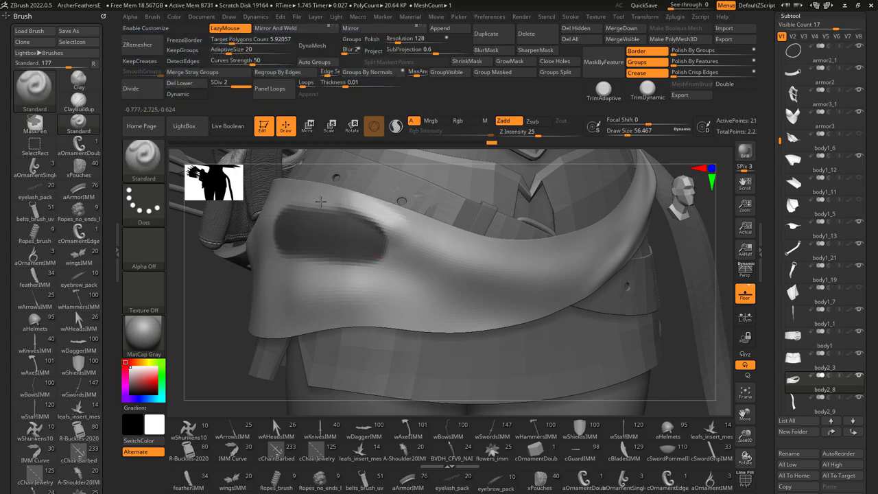
pyautogui.moveTo(328, 260)
pyautogui.mouseDown()
pyautogui.moveTo(287, 258)
pyautogui.moveTo(382, 260)
pyautogui.moveTo(374, 221)
pyautogui.moveTo(383, 246)
pyautogui.mouseUp()
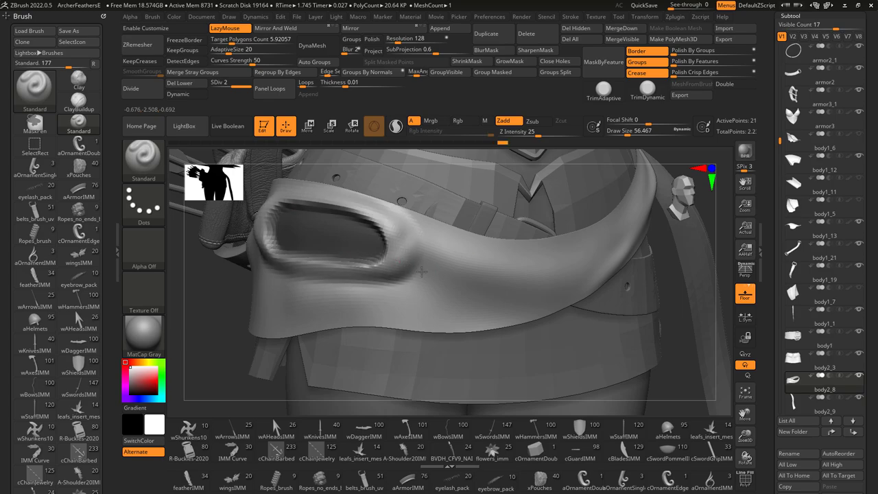
# Erase the outer edges of the oblong mask on the waist cloth and invert the mask back and forth.
pyautogui.moveTo(422, 272); pyautogui.dragTo(499, 280, button='right')
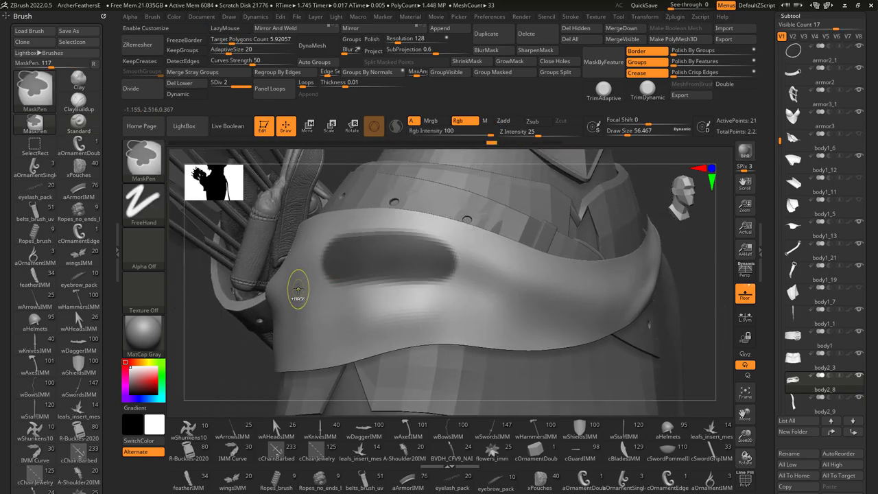
pyautogui.keyDown('ctrl'); pyautogui.keyDown('alt'); pyautogui.moveTo(314, 281); pyautogui.dragTo(335, 244); pyautogui.keyUp('alt'); pyautogui.keyUp('ctrl')
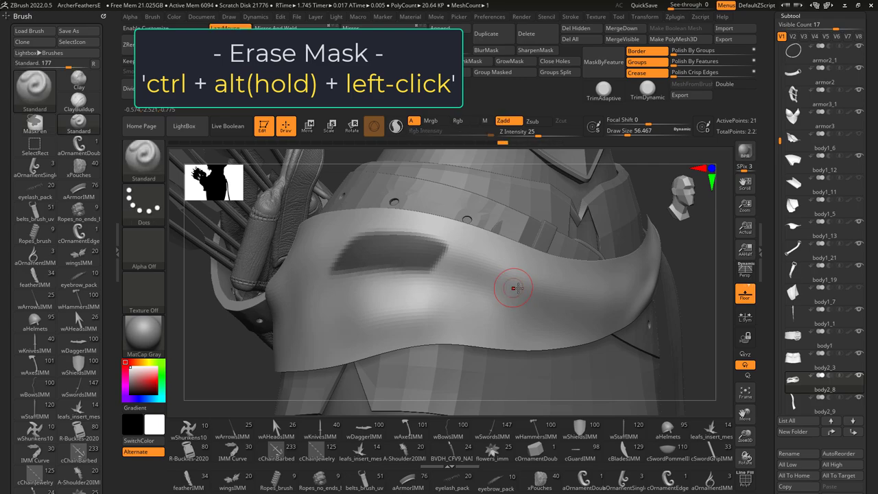
pyautogui.keyDown('ctrl'); pyautogui.click(700, 245); pyautogui.keyUp('ctrl')
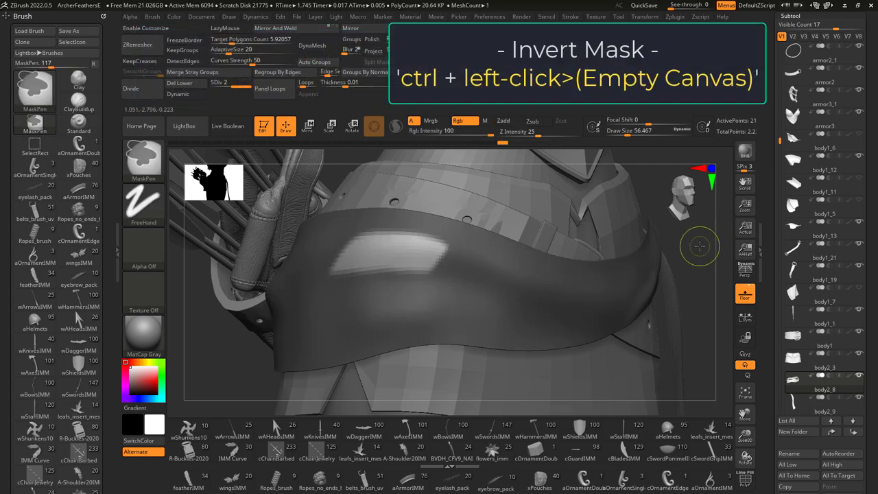
pyautogui.keyDown('ctrl'); pyautogui.click(700, 246); pyautogui.keyUp('ctrl')
pyautogui.keyDown('ctrl'); pyautogui.click(700, 246); pyautogui.keyUp('ctrl')
pyautogui.keyDown('ctrl'); pyautogui.click(700, 246); pyautogui.keyUp('ctrl')
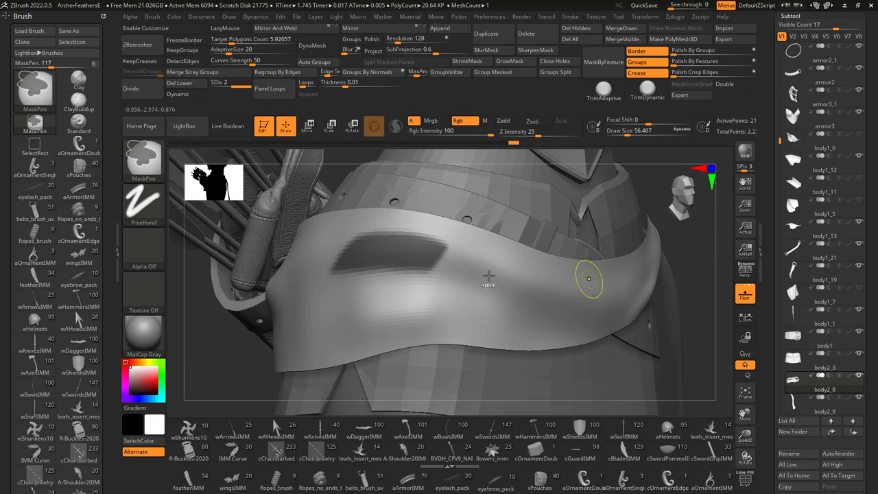
# Blur and re-sharpen the mask patch on the waist cloth, and clear the mask.
pyautogui.keyDown('ctrl'); pyautogui.click(390, 250); pyautogui.keyUp('ctrl')
pyautogui.keyDown('ctrl'); pyautogui.click(389, 249); pyautogui.keyUp('ctrl')
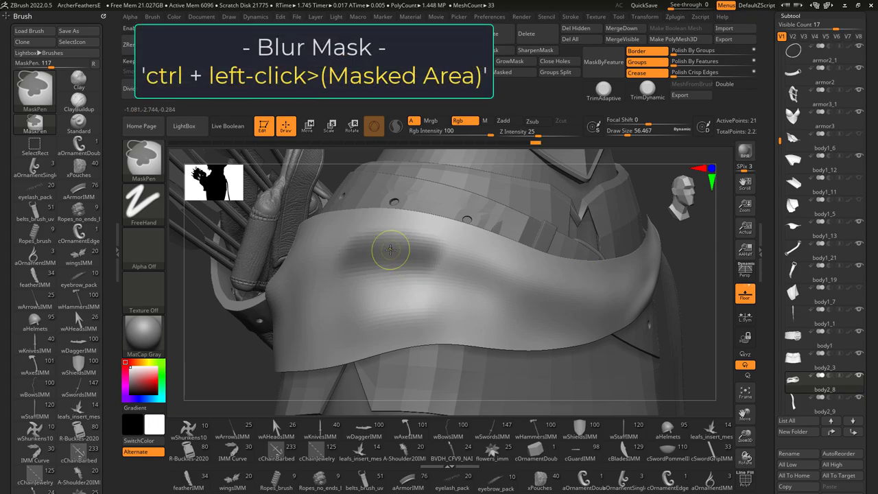
pyautogui.keyDown('ctrl'); pyautogui.click(389, 250); pyautogui.keyUp('ctrl')
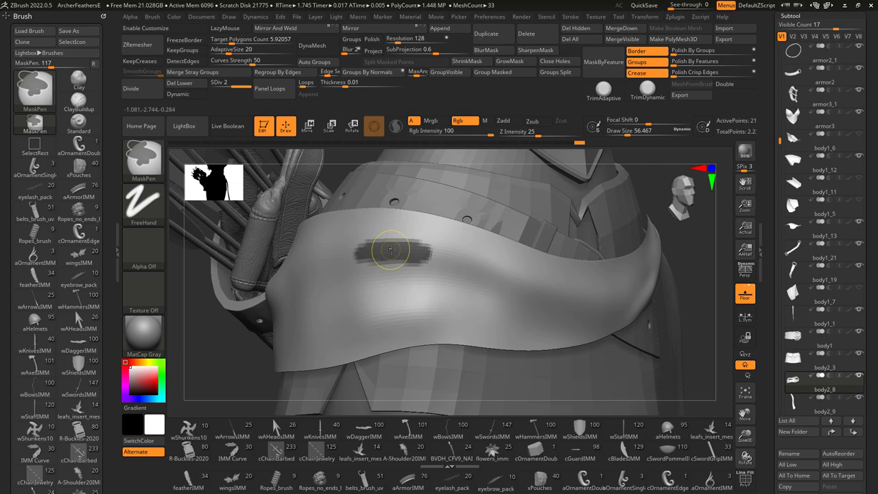
pyautogui.keyDown('ctrl'); pyautogui.keyDown('alt'); pyautogui.click(390, 249); pyautogui.keyUp('alt'); pyautogui.keyUp('ctrl')
pyautogui.press('ctrl')
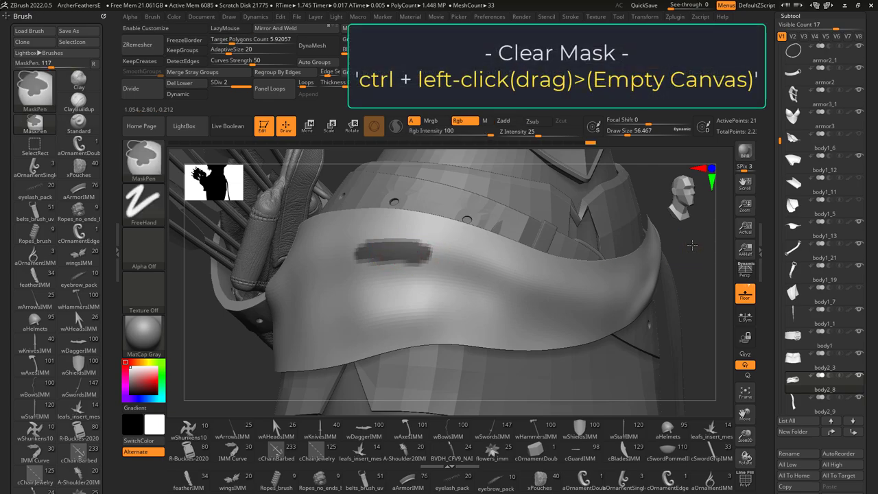
pyautogui.keyDown('ctrl'); pyautogui.click(712, 295); pyautogui.keyUp('ctrl')
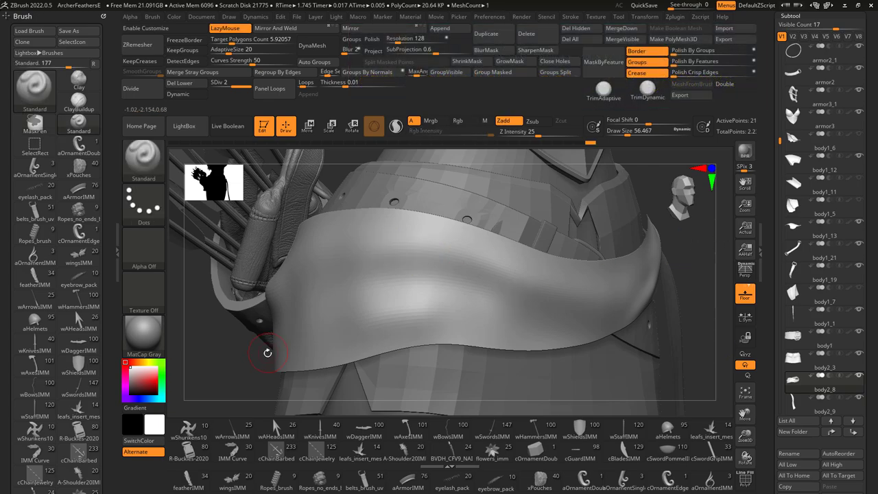
# Try hiding everything outside a rectangular selection on the waist cloth, and undo the hiding.
pyautogui.press('ctrl')
pyautogui.moveTo(295, 341)
pyautogui.keyDown('ctrl'); pyautogui.mouseDown()
pyautogui.moveTo(382, 287)
pyautogui.moveTo(721, 292)
pyautogui.moveTo(707, 291)
pyautogui.mouseUp(); pyautogui.keyUp('ctrl')
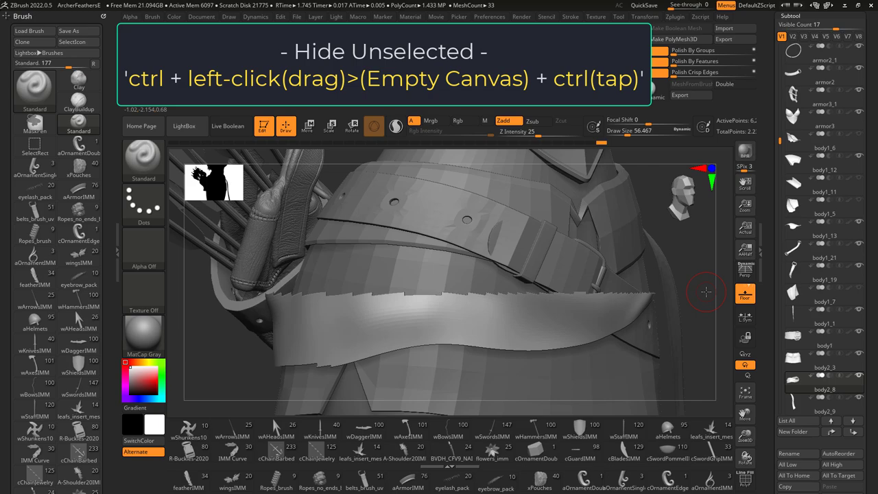
pyautogui.hotkey('ctrl', 'z')
pyautogui.moveTo(702, 278)
pyautogui.keyDown('ctrl'); pyautogui.mouseDown()
pyautogui.moveTo(578, 309)
pyautogui.moveTo(239, 317)
pyautogui.mouseUp(); pyautogui.keyUp('ctrl')
pyautogui.hotkey('ctrl', 'z')
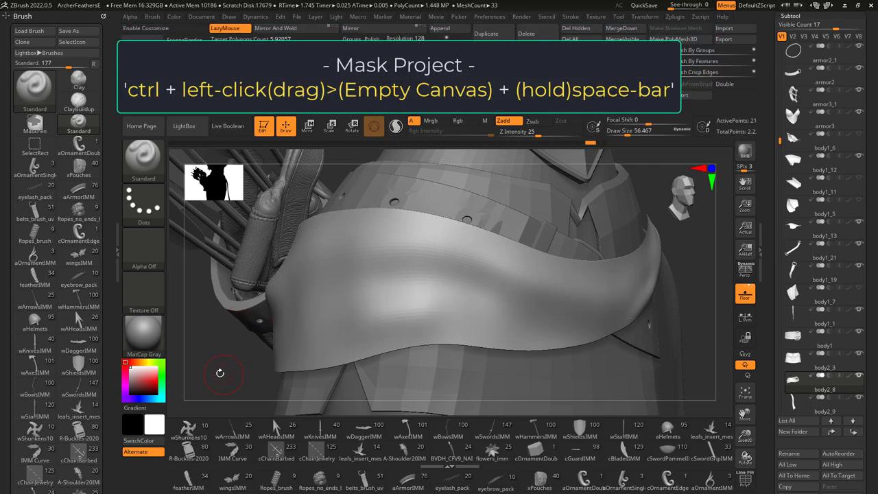
# Draw a rectangular mask repositioned onto the middle of the waist cloth, and clear it.
pyautogui.moveTo(211, 374)
pyautogui.keyDown('ctrl'); pyautogui.mouseDown()
pyautogui.moveTo(374, 341)
pyautogui.moveTo(420, 291)
pyautogui.moveTo(448, 274)
pyautogui.moveTo(474, 272)
pyautogui.mouseUp(); pyautogui.keyUp('ctrl')
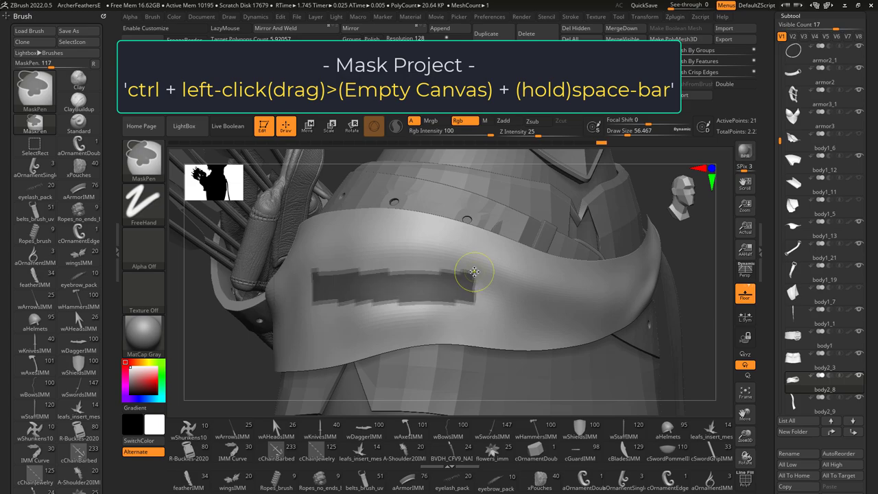
pyautogui.hotkey('ctrl', 'z')
pyautogui.moveTo(208, 381)
pyautogui.keyDown('ctrl'); pyautogui.mouseDown()
pyautogui.moveTo(360, 302)
pyautogui.moveTo(446, 242)
pyautogui.moveTo(462, 246)
pyautogui.mouseUp(); pyautogui.keyUp('ctrl')
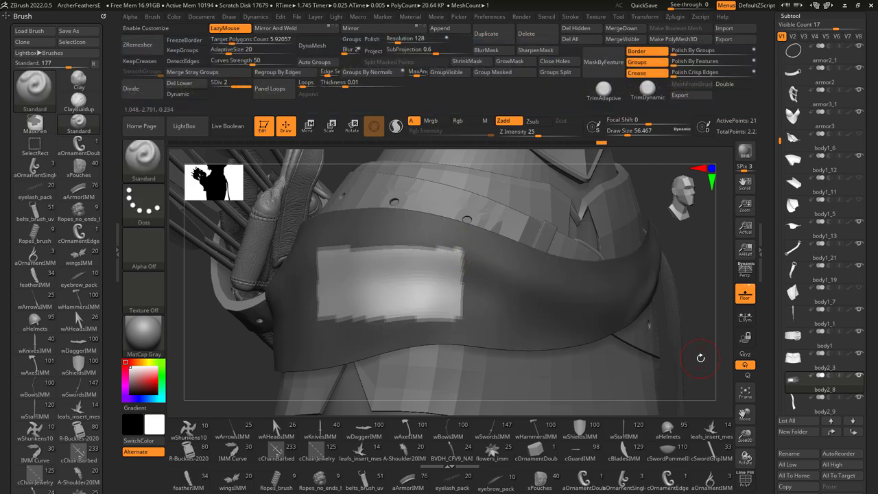
pyautogui.keyDown('ctrl'); pyautogui.moveTo(701, 357); pyautogui.dragTo(701, 358); pyautogui.keyUp('ctrl')
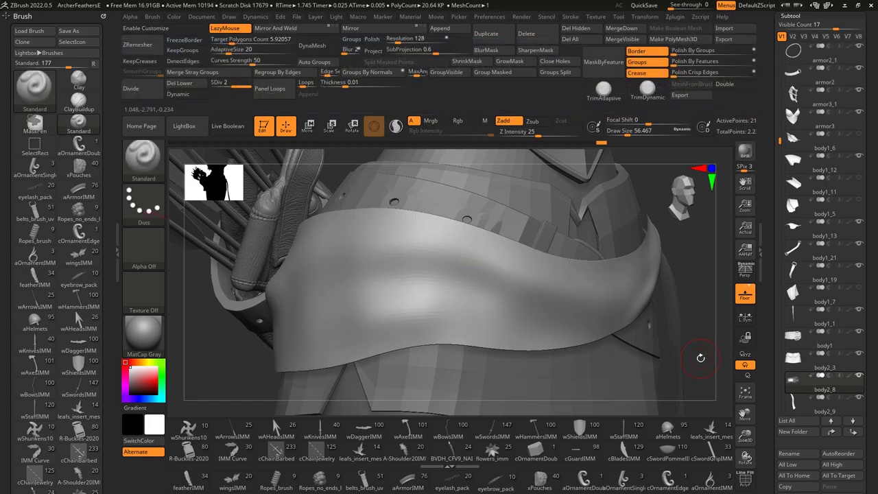
# Set the mask brush's alpha to Alpha 33 and try arrow-shaped masks on the waist cloth.
pyautogui.click(146, 252)
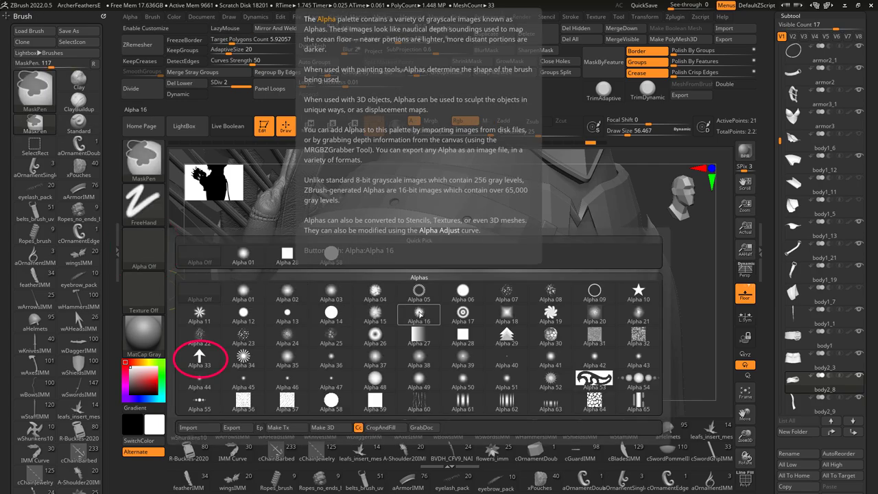
pyautogui.click(199, 357)
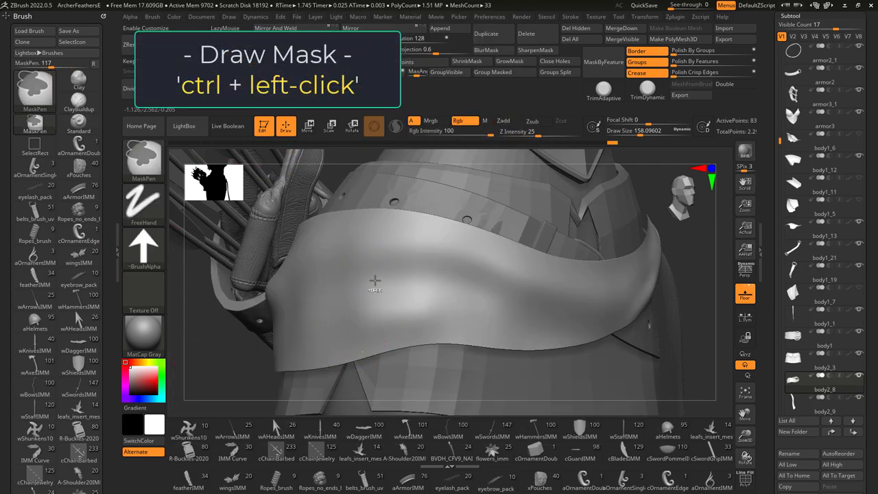
pyautogui.keyDown('ctrl'); pyautogui.moveTo(375, 282); pyautogui.dragTo(415, 271); pyautogui.keyUp('ctrl')
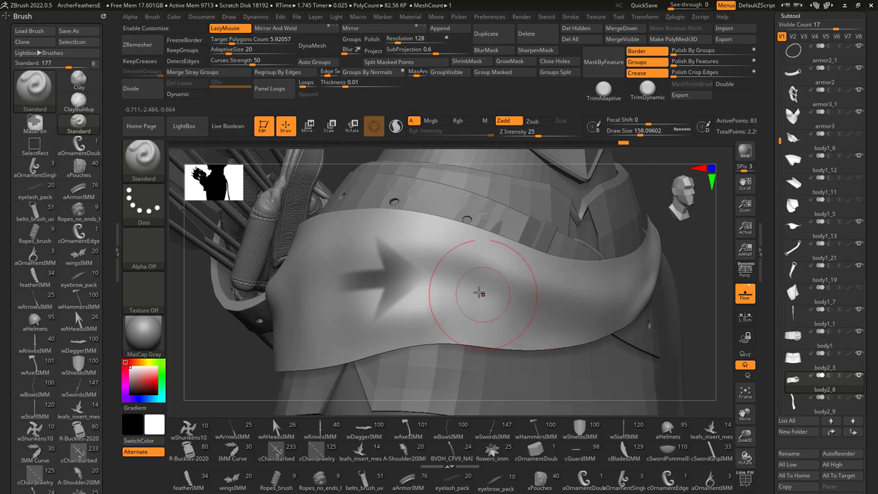
pyautogui.moveTo(209, 382)
pyautogui.keyDown('ctrl'); pyautogui.mouseDown()
pyautogui.moveTo(284, 337)
pyautogui.moveTo(308, 310)
pyautogui.moveTo(443, 252)
pyautogui.mouseUp(); pyautogui.keyUp('ctrl')
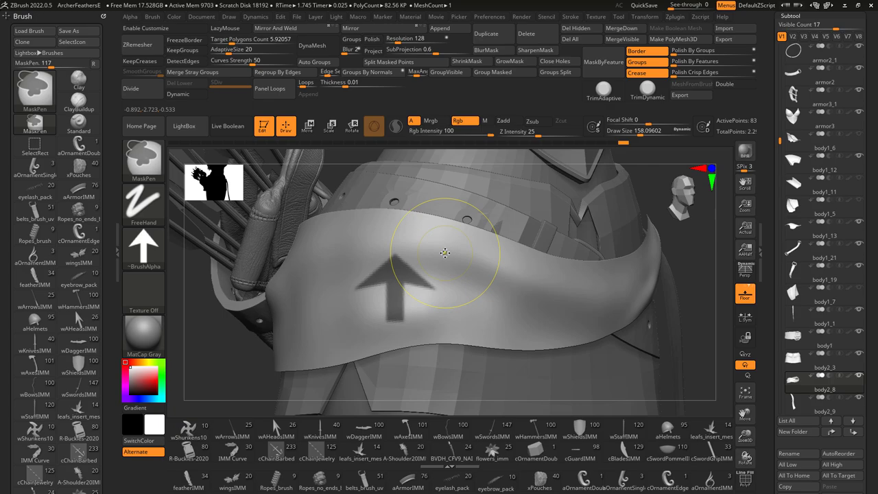
pyautogui.hotkey('ctrl', 'z')
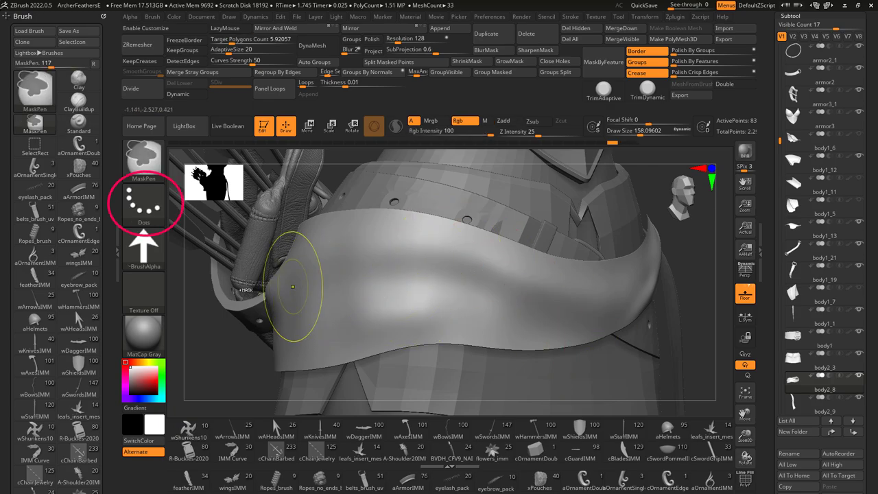
# Set the mask stroke to DragRect, place arrow masks across the waist cloth and undo them.
pyautogui.click(145, 205)
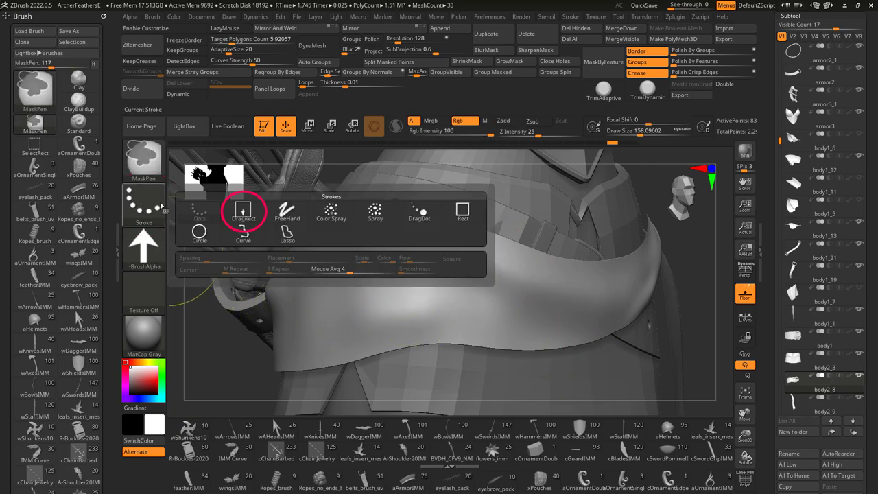
pyautogui.click(243, 212)
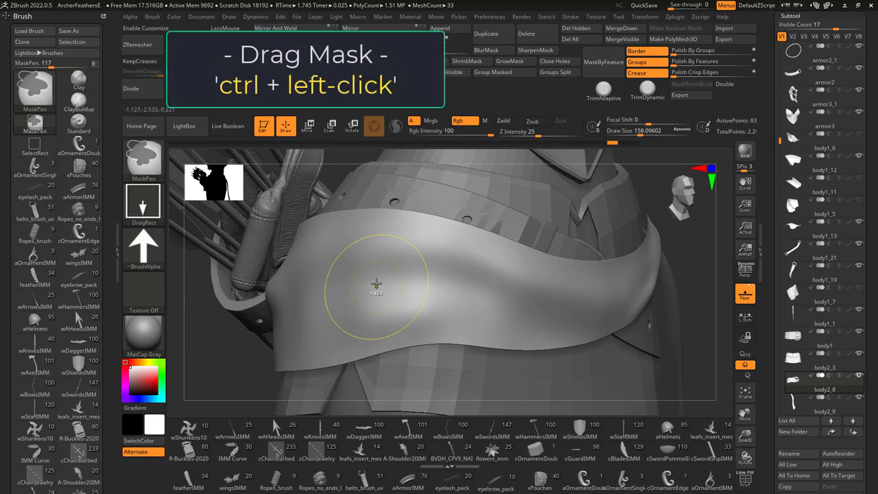
pyautogui.keyDown('ctrl'); pyautogui.moveTo(413, 297); pyautogui.dragTo(604, 298); pyautogui.keyUp('ctrl')
pyautogui.hotkey('ctrl', 'z')
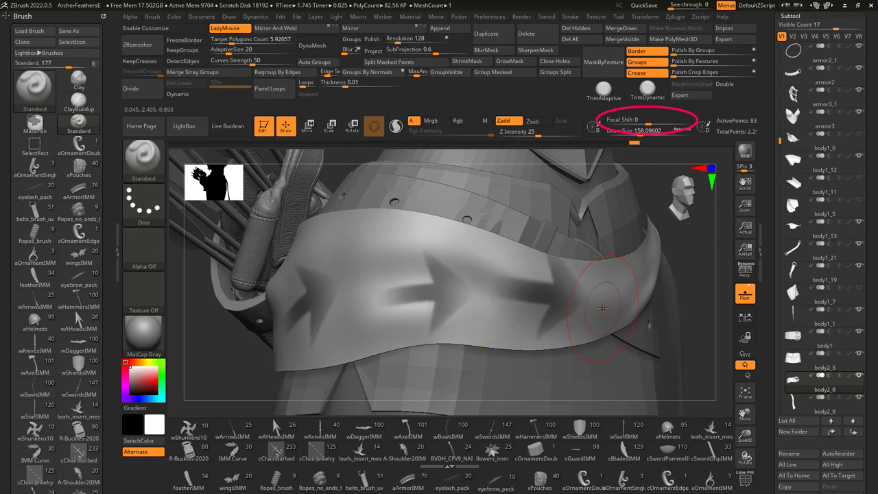
pyautogui.hotkey('ctrl', 'z')
pyautogui.hotkey('ctrl', 'z')
pyautogui.hotkey('ctrl', 'z')
# Try an arrow mask on the waist cloth with a raised focal shift, and undo it.
pyautogui.keyDown('ctrl'); pyautogui.moveTo(646, 123); pyautogui.dragTo(672, 130); pyautogui.keyUp('ctrl')
pyautogui.keyDown('ctrl'); pyautogui.moveTo(357, 276); pyautogui.dragTo(435, 257); pyautogui.keyUp('ctrl')
pyautogui.hotkey('ctrl', 'z')
# Set the focal shift to -73, place several test arrow masks along the waist cloth and undo them.
pyautogui.moveTo(644, 122); pyautogui.dragTo(620, 124)
pyautogui.keyDown('ctrl'); pyautogui.moveTo(340, 277); pyautogui.dragTo(427, 279); pyautogui.keyUp('ctrl')
pyautogui.hotkey('ctrl', 'z')
pyautogui.keyDown('ctrl'); pyautogui.moveTo(307, 289); pyautogui.dragTo(345, 302); pyautogui.keyUp('ctrl')
pyautogui.keyDown('ctrl'); pyautogui.moveTo(387, 282); pyautogui.dragTo(594, 299); pyautogui.keyUp('ctrl')
pyautogui.hotkey('ctrl', 'z')
pyautogui.hotkey('ctrl', 'z')
pyautogui.hotkey('ctrl', 'z')
pyautogui.hotkey('ctrl', 'z')
# Turn off the mask brush's alpha and set its stroke to Dots.
pyautogui.keyDown('ctrl'); pyautogui.click(146, 248); pyautogui.keyUp('ctrl')
pyautogui.keyDown('ctrl'); pyautogui.click(208, 262); pyautogui.keyUp('ctrl')
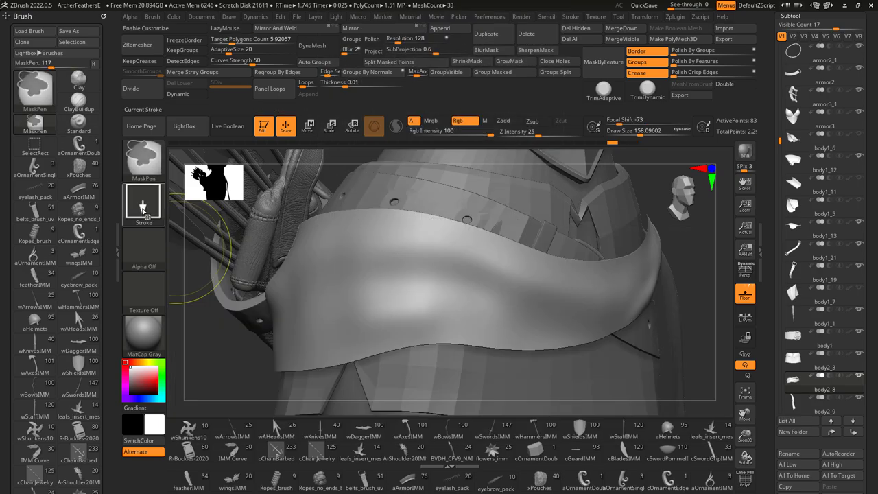
pyautogui.keyDown('ctrl'); pyautogui.click(145, 210); pyautogui.keyUp('ctrl')
pyautogui.keyDown('ctrl'); pyautogui.click(199, 212); pyautogui.keyUp('ctrl')
# Switch the masking brush to MaskCurve and try a curve mask across the waist cloth.
pyautogui.keyDown('ctrl'); pyautogui.click(144, 170); pyautogui.keyUp('ctrl')
pyautogui.keyDown('ctrl'); pyautogui.click(244, 207); pyautogui.keyUp('ctrl')
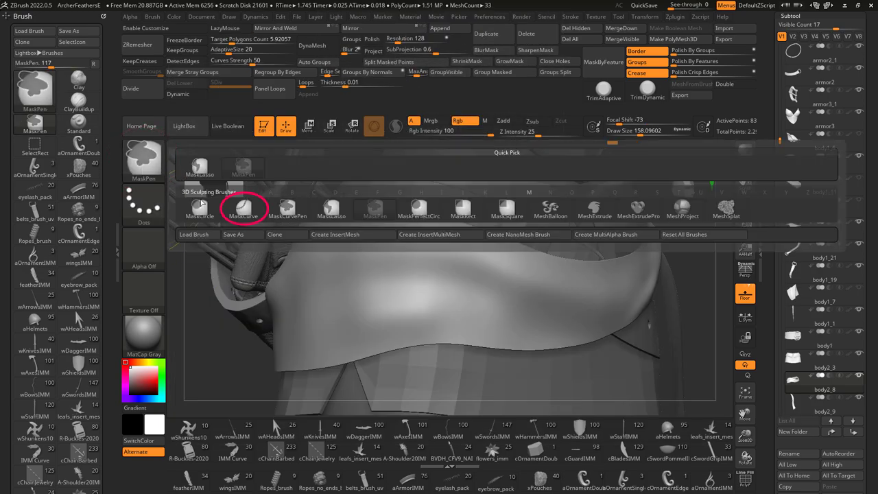
pyautogui.moveTo(302, 315)
pyautogui.keyDown('ctrl'); pyautogui.mouseDown()
pyautogui.moveTo(427, 290)
pyautogui.moveTo(700, 264)
pyautogui.mouseUp(); pyautogui.keyUp('ctrl')
pyautogui.hotkey('ctrl', 'z')
# Draw a curve mask along the whole waist cloth with two smooth direction changes.
pyautogui.moveTo(231, 354)
pyautogui.keyDown('ctrl'); pyautogui.mouseDown()
pyautogui.moveTo(332, 293)
pyautogui.moveTo(527, 316)
pyautogui.moveTo(646, 274)
pyautogui.mouseUp(); pyautogui.keyUp('ctrl')
pyautogui.press('alt')
pyautogui.press('alt')
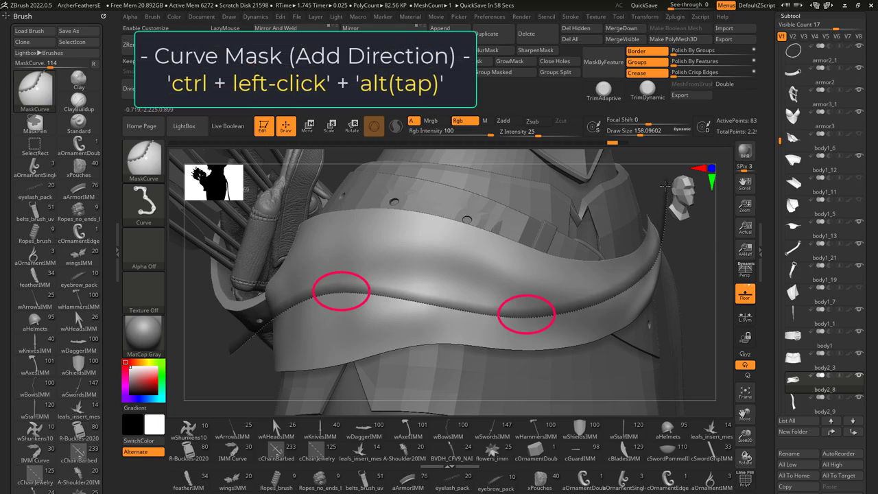
pyautogui.keyDown('ctrl'); pyautogui.moveTo(664, 185); pyautogui.dragTo(664, 185); pyautogui.keyUp('ctrl')
# Try another curve mask along the waist cloth with added direction points, and undo it.
pyautogui.keyDown('ctrl'); pyautogui.click(232, 352); pyautogui.keyUp('ctrl')
pyautogui.moveTo(230, 351)
pyautogui.keyDown('ctrl'); pyautogui.mouseDown()
pyautogui.moveTo(440, 301)
pyautogui.moveTo(463, 312)
pyautogui.mouseUp(); pyautogui.keyUp('ctrl')
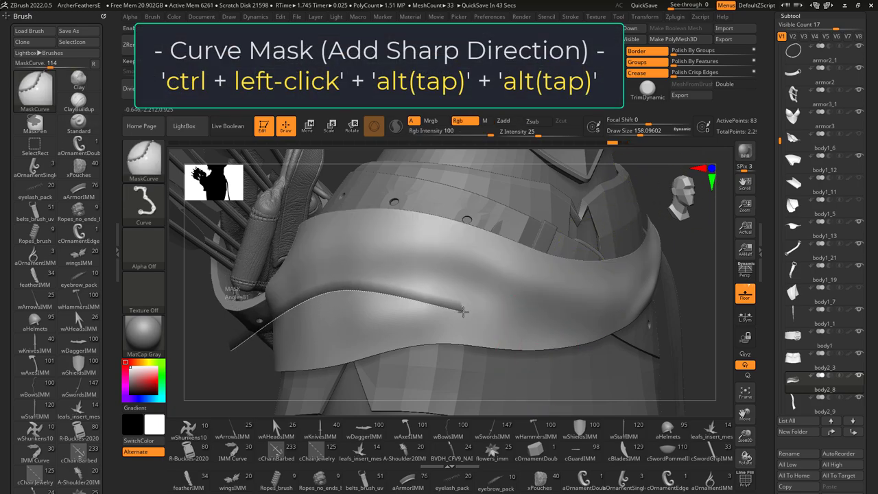
pyautogui.press('alt')
pyautogui.keyDown('ctrl'); pyautogui.moveTo(524, 316); pyautogui.dragTo(658, 257); pyautogui.keyUp('ctrl')
pyautogui.hotkey('ctrl', 'z')
# Draw a curve mask across the waist cloth with sharp direction changes.
pyautogui.moveTo(217, 342)
pyautogui.keyDown('ctrl'); pyautogui.mouseDown()
pyautogui.moveTo(319, 298)
pyautogui.moveTo(549, 319)
pyautogui.moveTo(661, 245)
pyautogui.mouseUp(); pyautogui.keyUp('ctrl')
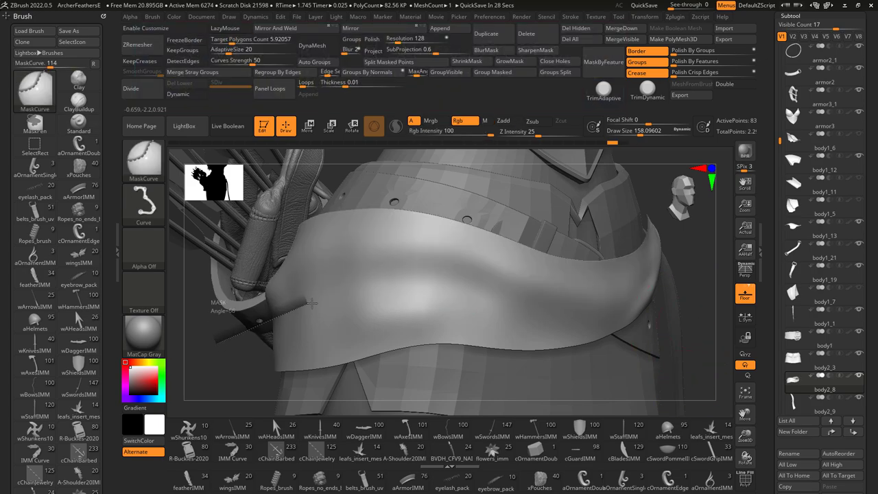
pyautogui.press('alt')
pyautogui.press('alt')
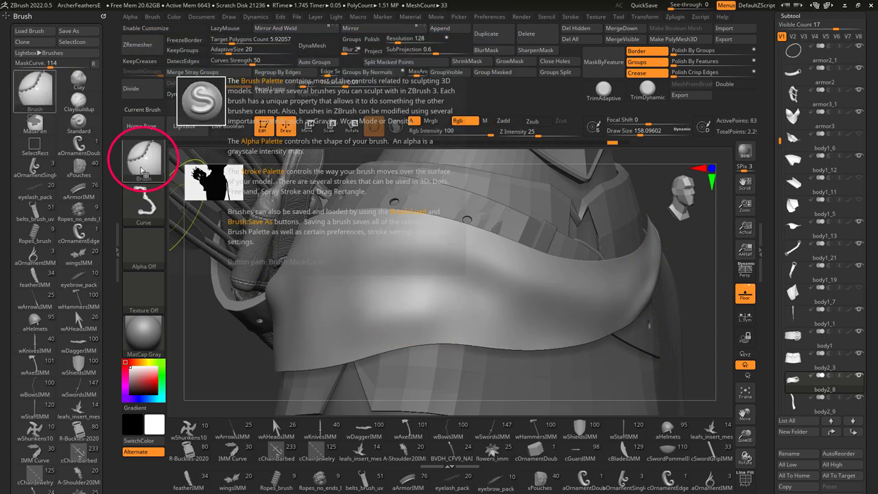
# Switch the masking brush to MaskLasso, outline freehand masks around the waist cloth's corners and clear them.
pyautogui.keyDown('ctrl'); pyautogui.click(144, 161); pyautogui.keyUp('ctrl')
pyautogui.keyDown('ctrl'); pyautogui.click(241, 169); pyautogui.keyUp('ctrl')
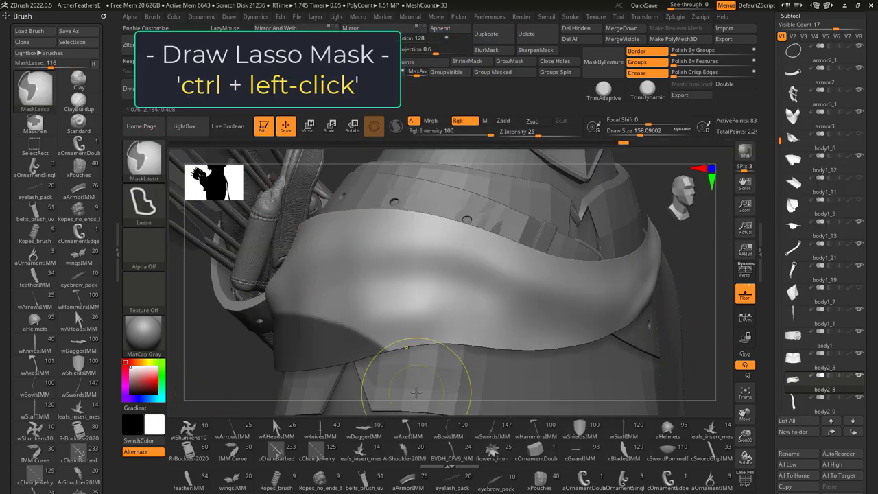
pyautogui.keyDown('ctrl'); pyautogui.moveTo(657, 235); pyautogui.dragTo(564, 169); pyautogui.keyUp('ctrl')
pyautogui.moveTo(715, 302)
pyautogui.keyDown('ctrl'); pyautogui.mouseDown()
pyautogui.moveTo(453, 190)
pyautogui.moveTo(601, 364)
pyautogui.mouseUp(); pyautogui.keyUp('ctrl')
pyautogui.moveTo(702, 385)
pyautogui.keyDown('ctrl'); pyautogui.mouseDown()
pyautogui.moveTo(549, 330)
pyautogui.moveTo(680, 357)
pyautogui.mouseUp(); pyautogui.keyUp('ctrl')
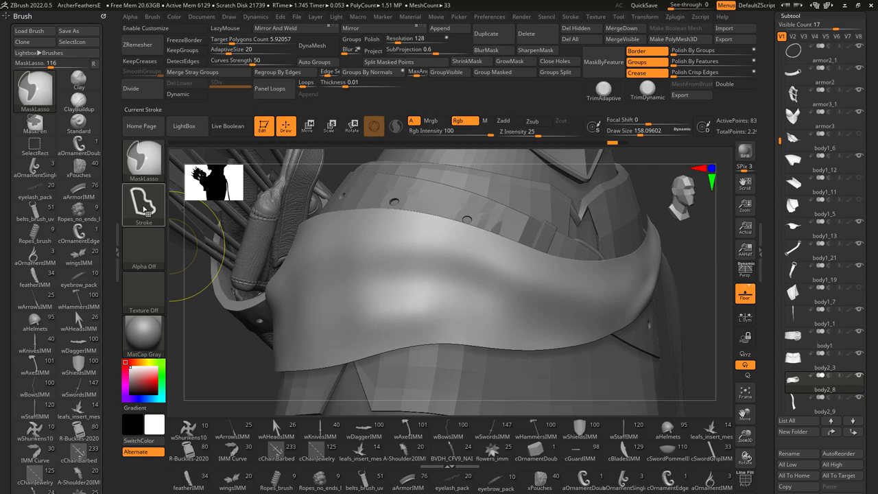
# Set the mask stroke to Rect and draw a small rectangular mask in the middle of the waist cloth.
pyautogui.keyDown('ctrl'); pyautogui.click(145, 209); pyautogui.keyUp('ctrl')
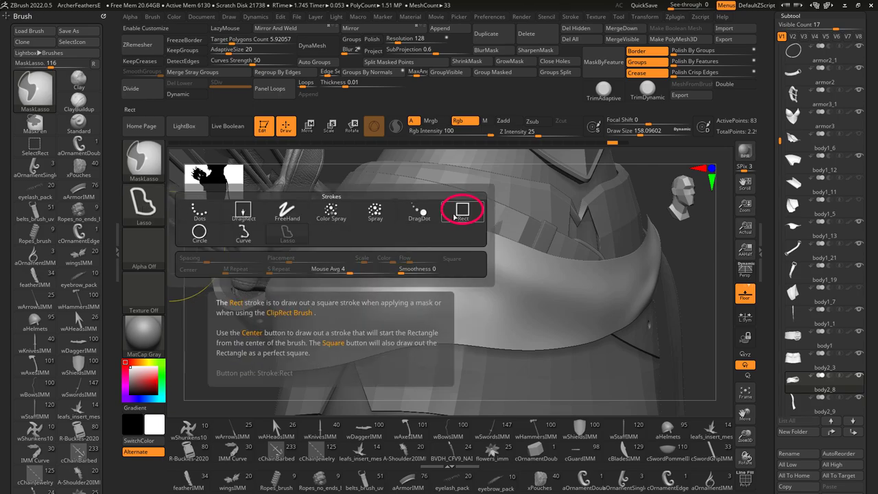
pyautogui.click(463, 210)
pyautogui.moveTo(383, 259); pyautogui.dragTo(442, 302)
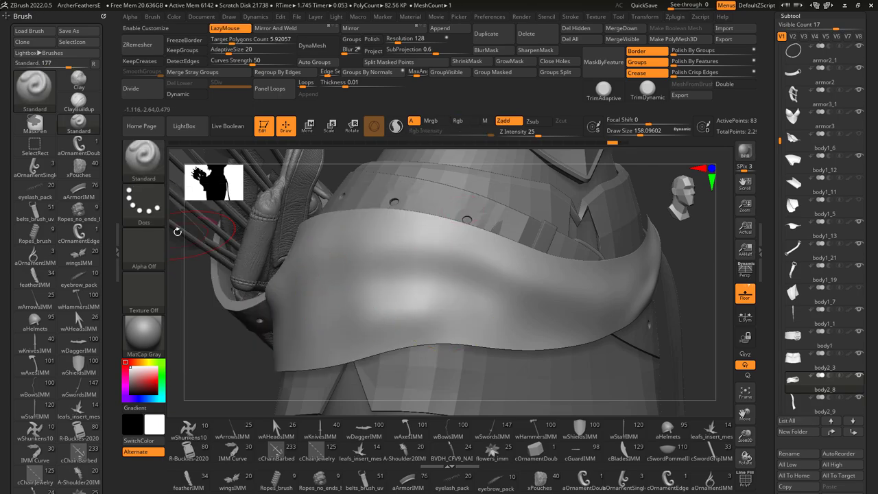
# Set the mask stroke to Circle and draw a small round mask in the middle of the waist cloth.
pyautogui.keyDown('ctrl'); pyautogui.click(146, 207); pyautogui.keyUp('ctrl')
pyautogui.keyDown('ctrl'); pyautogui.click(199, 232); pyautogui.keyUp('ctrl')
pyautogui.keyDown('ctrl'); pyautogui.moveTo(371, 260); pyautogui.dragTo(422, 304); pyautogui.keyUp('ctrl')
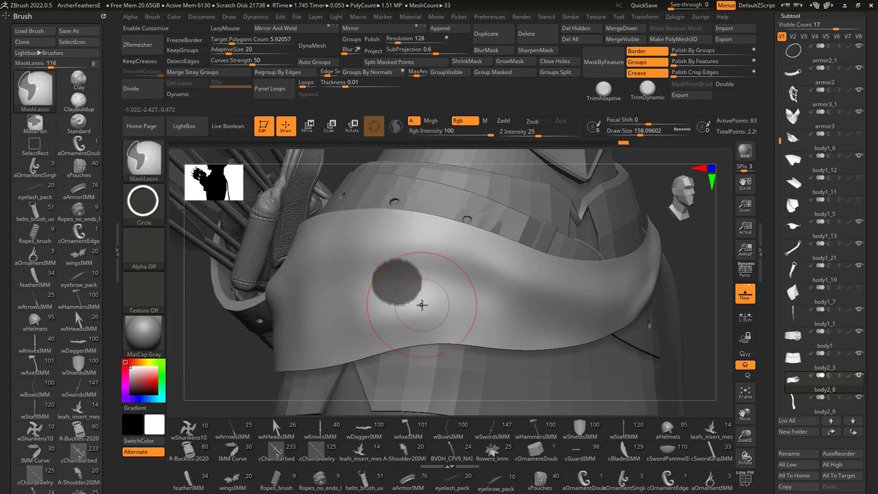
# Redraw the small circular mask in the middle of the waist cloth and invert it.
pyautogui.hotkey('ctrl', 'z')
pyautogui.keyDown('ctrl'); pyautogui.moveTo(372, 253); pyautogui.dragTo(430, 306); pyautogui.keyUp('ctrl')
pyautogui.hotkey('ctrl', 'i')
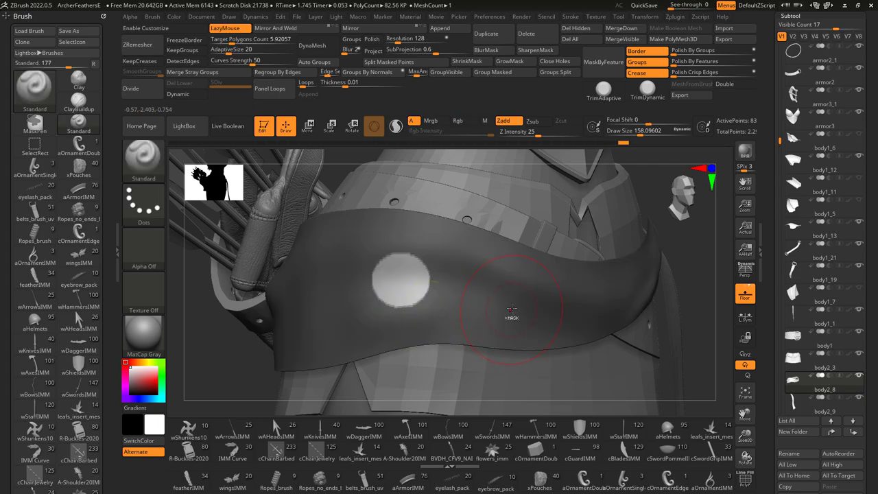
# Sculpt a wavy stroke across the waist cloth with the Standard brush and mask the changed points.
pyautogui.moveTo(874, 439); pyautogui.dragTo(877, 272)
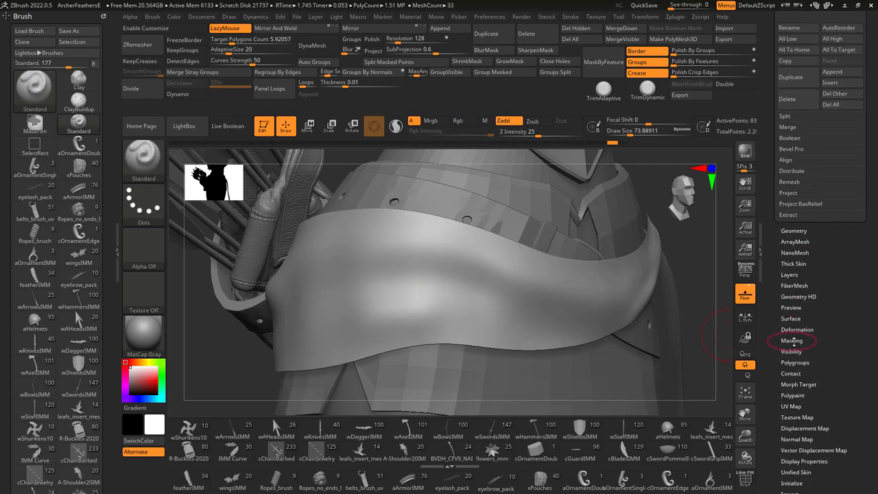
pyautogui.click(791, 341)
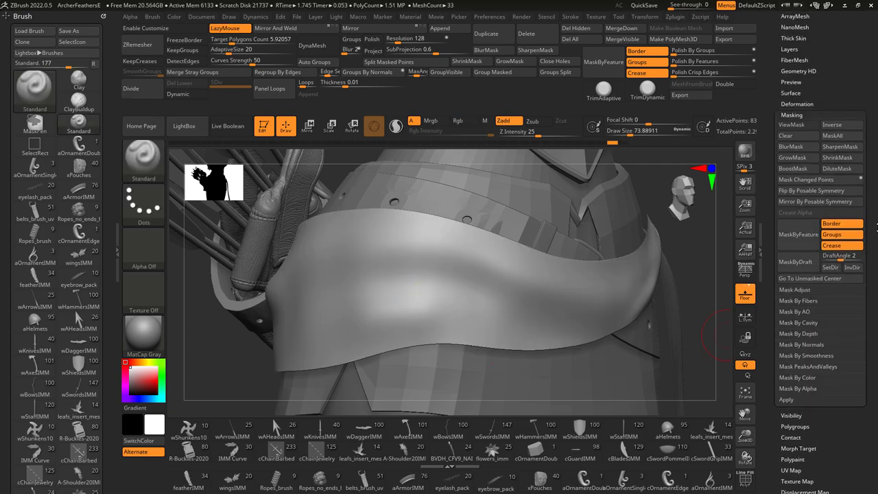
pyautogui.scroll(-5, 877, 177)
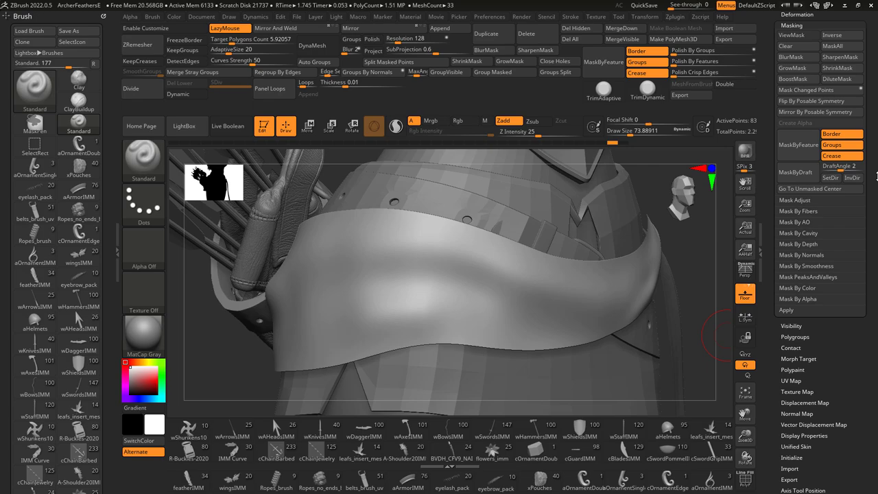
pyautogui.moveTo(346, 251)
pyautogui.mouseDown()
pyautogui.moveTo(424, 296)
pyautogui.moveTo(595, 300)
pyautogui.mouseUp()
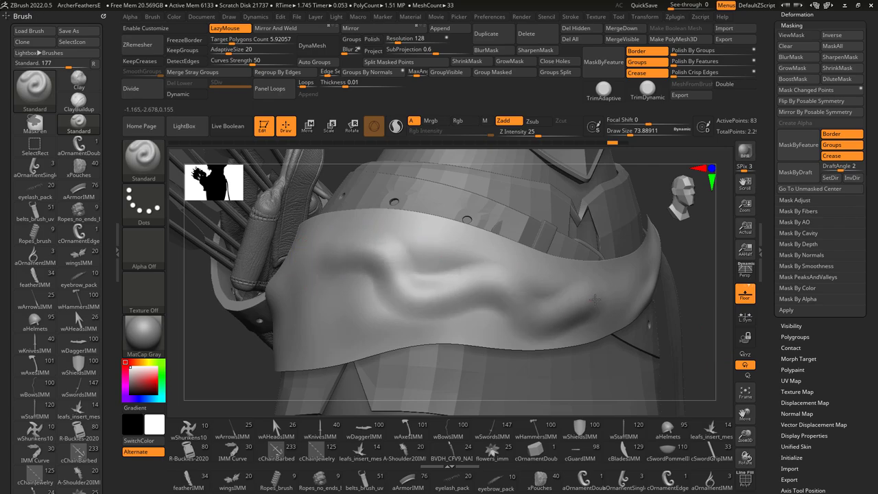
pyautogui.click(842, 91)
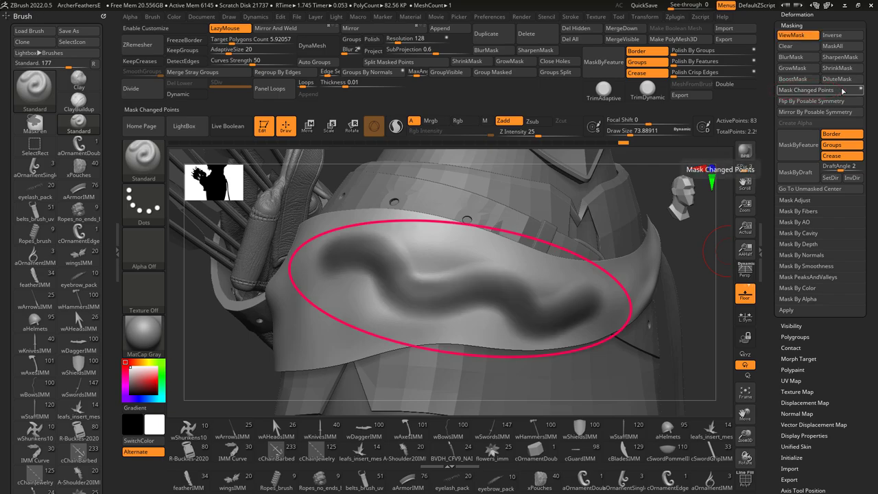
# Sculpt long horizontal folds into the waist cloth, carving a deep groove along its upper half.
pyautogui.moveTo(295, 309); pyautogui.dragTo(557, 315)
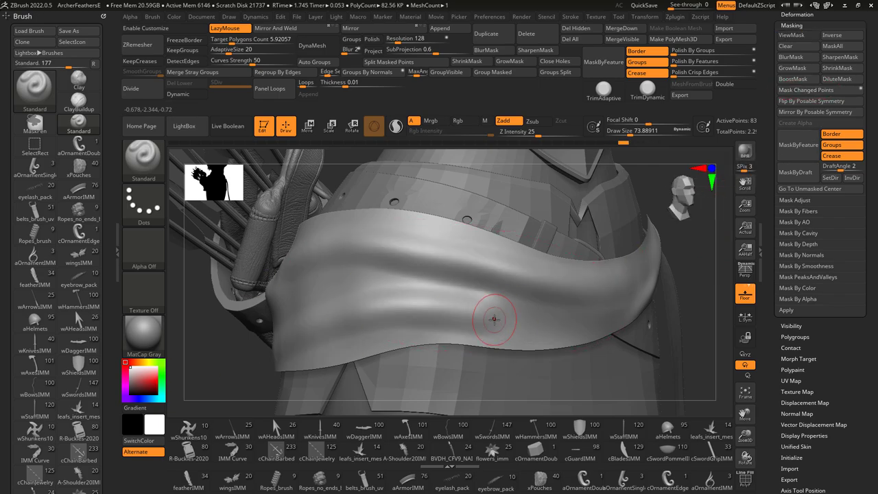
pyautogui.keyDown('alt'); pyautogui.moveTo(295, 264); pyautogui.dragTo(628, 289); pyautogui.keyUp('alt')
pyautogui.keyDown('alt'); pyautogui.moveTo(292, 257); pyautogui.dragTo(490, 275); pyautogui.keyUp('alt')
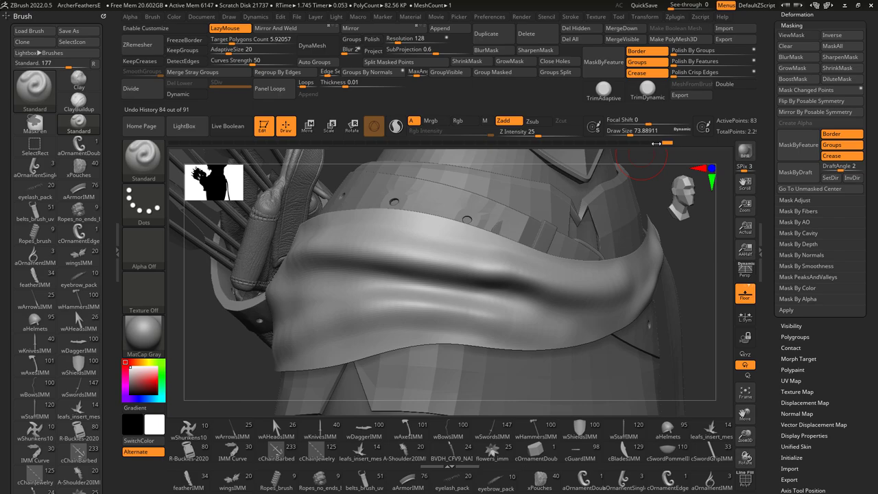
# Set an earlier undo history state as the mask start point, return to the latest state and mask the changed points.
pyautogui.click(622, 143)
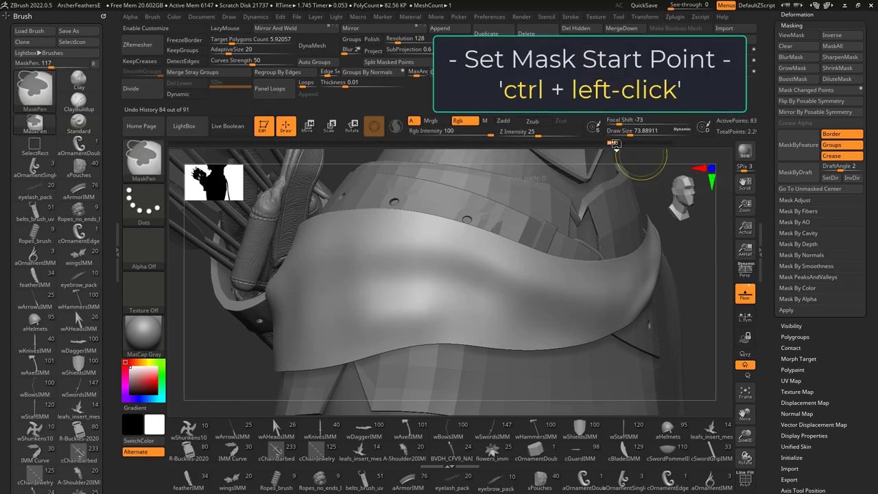
pyautogui.moveTo(627, 143); pyautogui.dragTo(667, 143)
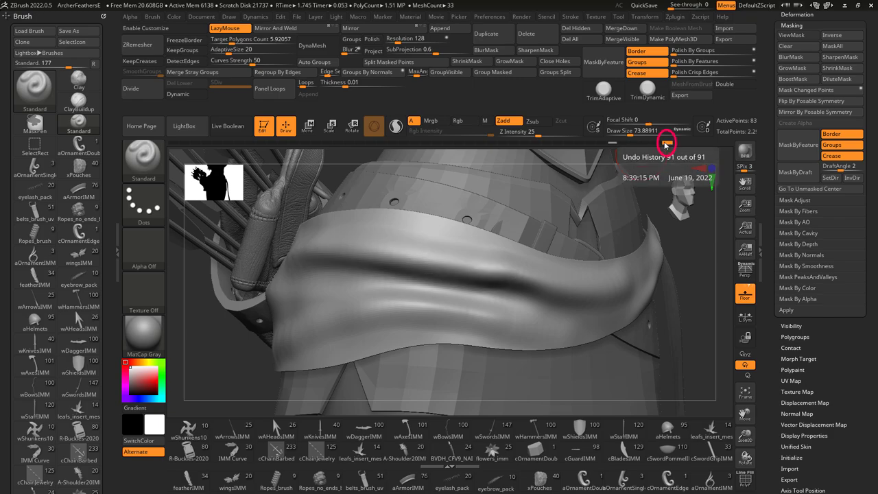
pyautogui.click(809, 91)
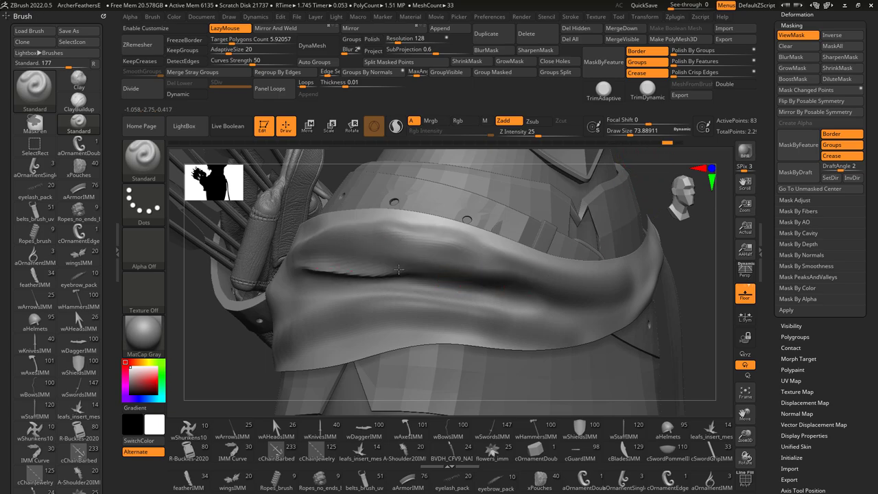
# Sculpt test strokes over the masked waist cloth with the Standard brush, undoing the first two.
pyautogui.moveTo(317, 311)
pyautogui.mouseDown()
pyautogui.moveTo(518, 300)
pyautogui.moveTo(596, 319)
pyautogui.moveTo(590, 310)
pyautogui.mouseUp()
pyautogui.hotkey('ctrl', 'z')
pyautogui.moveTo(549, 251)
pyautogui.mouseDown()
pyautogui.moveTo(419, 237)
pyautogui.moveTo(392, 273)
pyautogui.mouseUp()
pyautogui.hotkey('ctrl', 'z')
pyautogui.moveTo(621, 297)
pyautogui.mouseDown()
pyautogui.moveTo(549, 319)
pyautogui.moveTo(435, 304)
pyautogui.mouseUp()
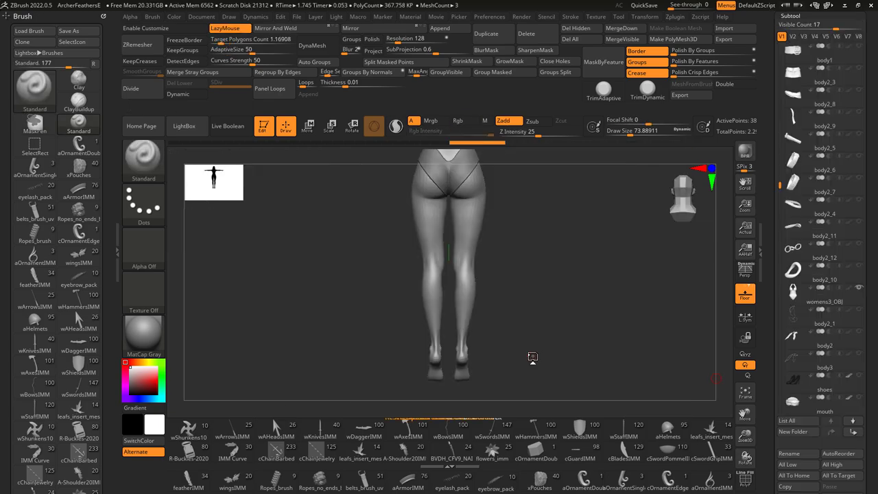
# Mask the female body's legs from mid-thigh down with a rectangular mask, activate the Move gizmo and invert the mask.
pyautogui.keyDown('alt'); pyautogui.moveTo(533, 357); pyautogui.dragTo(540, 347); pyautogui.keyUp('alt')
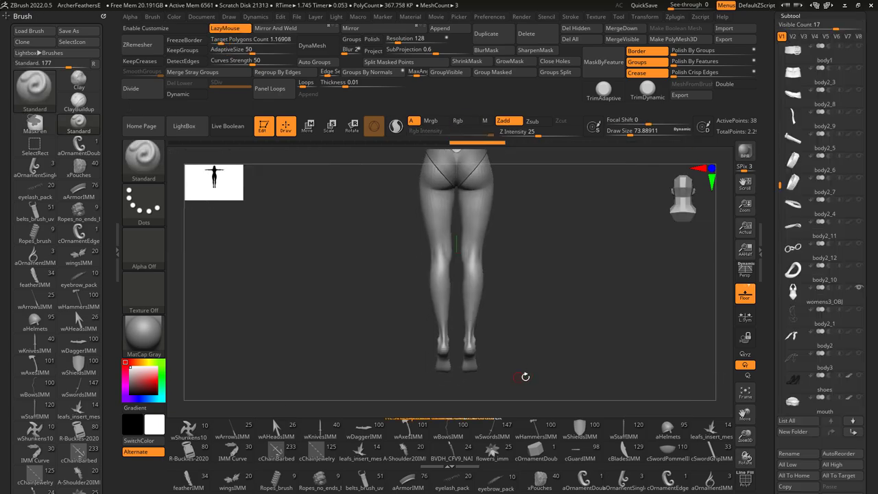
pyautogui.keyDown('ctrl'); pyautogui.moveTo(553, 385); pyautogui.dragTo(349, 207); pyautogui.keyUp('ctrl')
pyautogui.press('w')
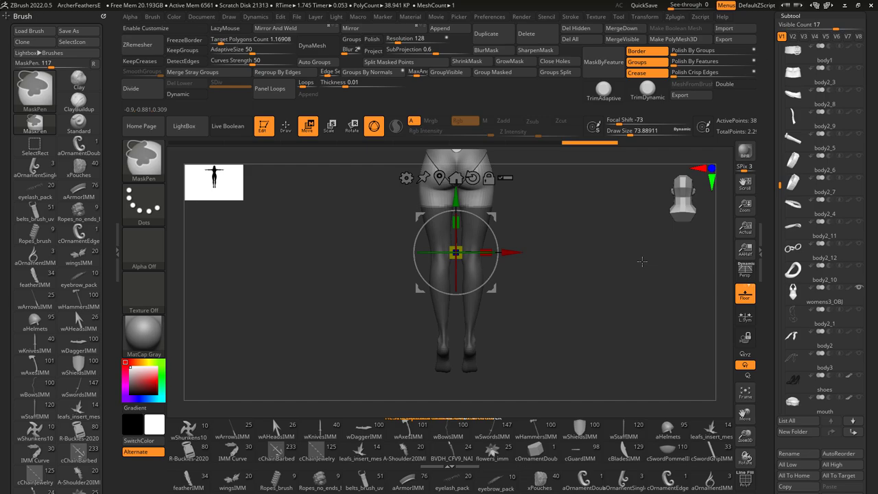
pyautogui.keyDown('ctrl'); pyautogui.click(643, 262); pyautogui.keyUp('ctrl')
# Test moving the unmasked part of the body vertically and sideways with the gizmo, undoing the sideways move.
pyautogui.moveTo(457, 199); pyautogui.dragTo(458, 226)
pyautogui.moveTo(519, 252); pyautogui.dragTo(511, 272)
pyautogui.hotkey('ctrl', 'z')
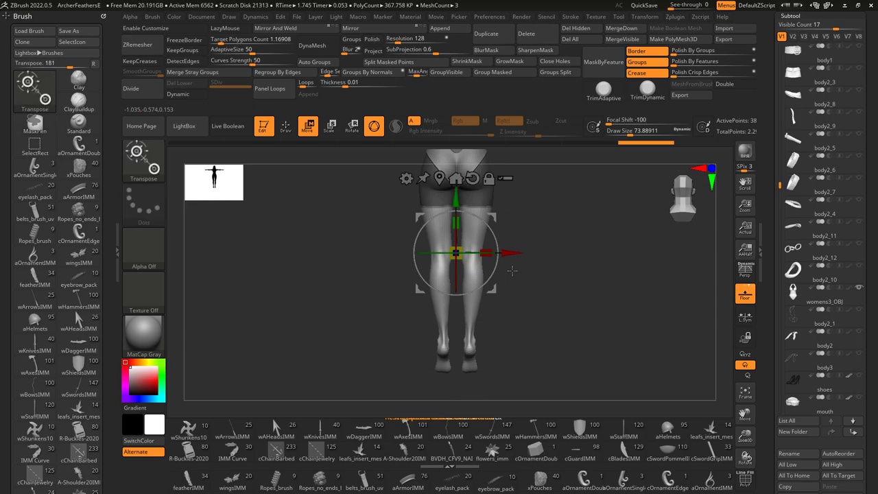
pyautogui.moveTo(516, 225); pyautogui.dragTo(500, 254)
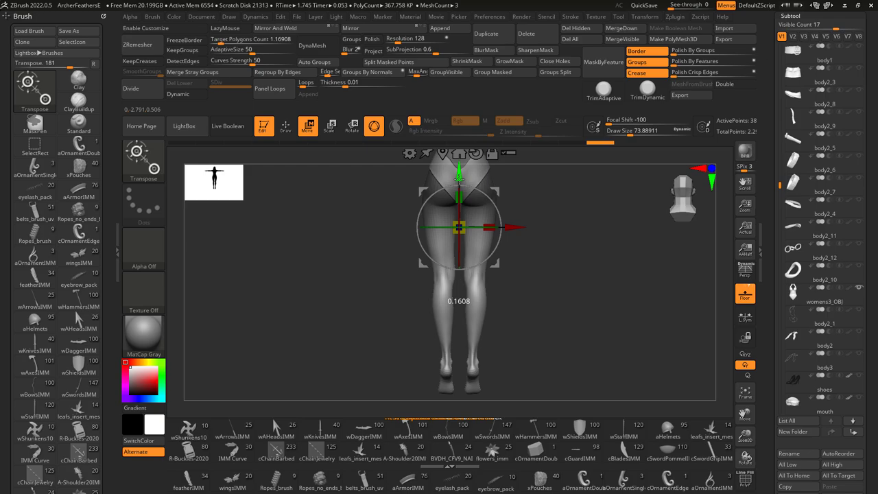
pyautogui.moveTo(459, 301); pyautogui.dragTo(459, 308)
pyautogui.press('q')
# Rotate the unmasked finger of the hand about its knuckle with the gizmo.
pyautogui.moveTo(412, 276)
pyautogui.mouseDown()
pyautogui.moveTo(637, 288)
pyautogui.moveTo(524, 271)
pyautogui.mouseUp()
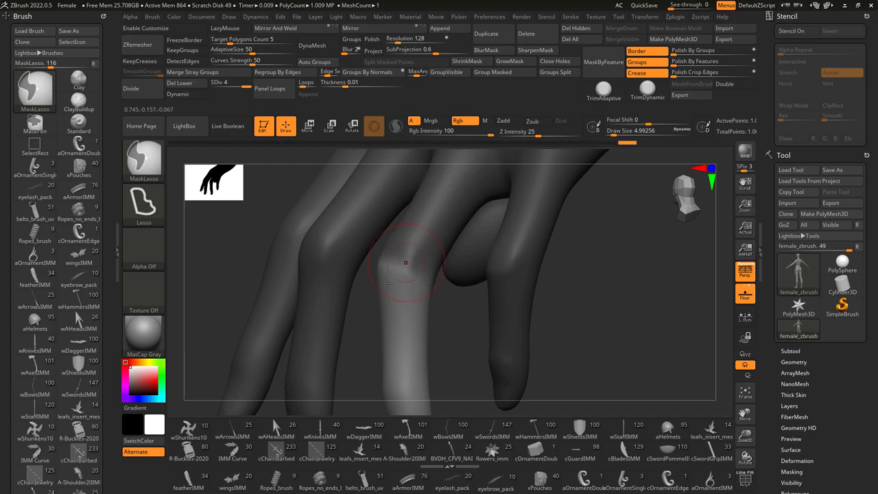
pyautogui.press('w')
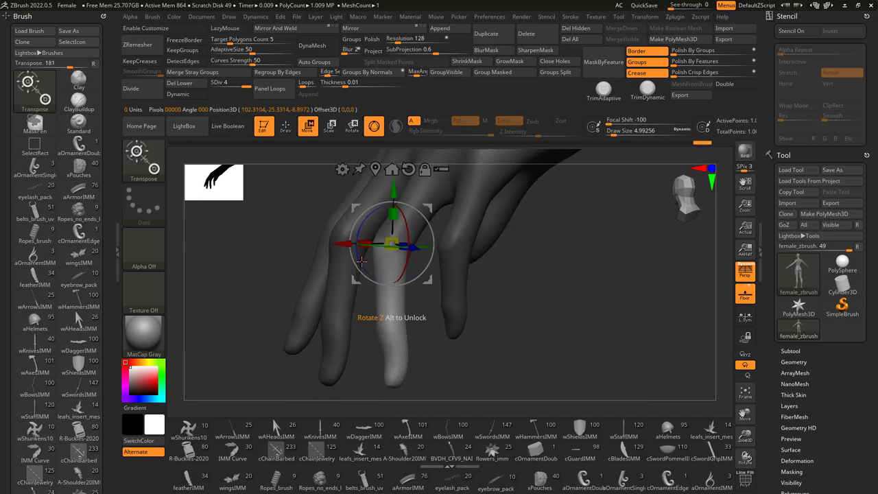
pyautogui.moveTo(392, 281); pyautogui.dragTo(379, 256)
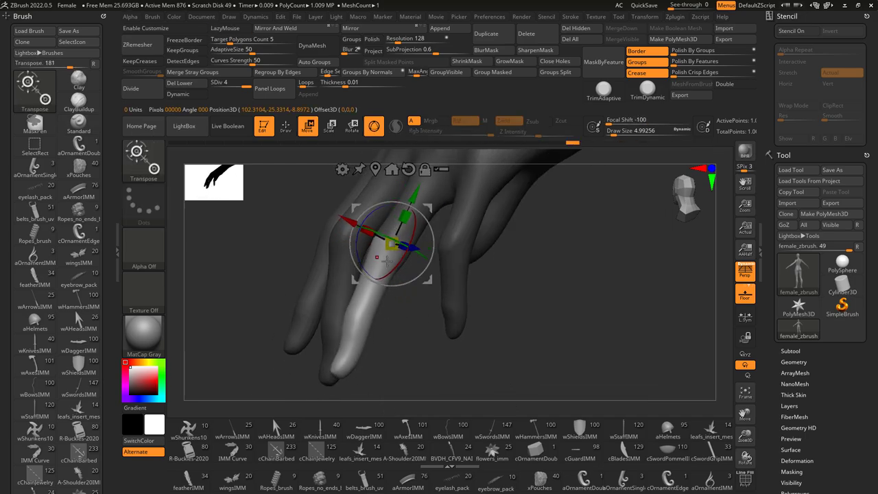
pyautogui.moveTo(379, 256); pyautogui.dragTo(401, 237, button='right')
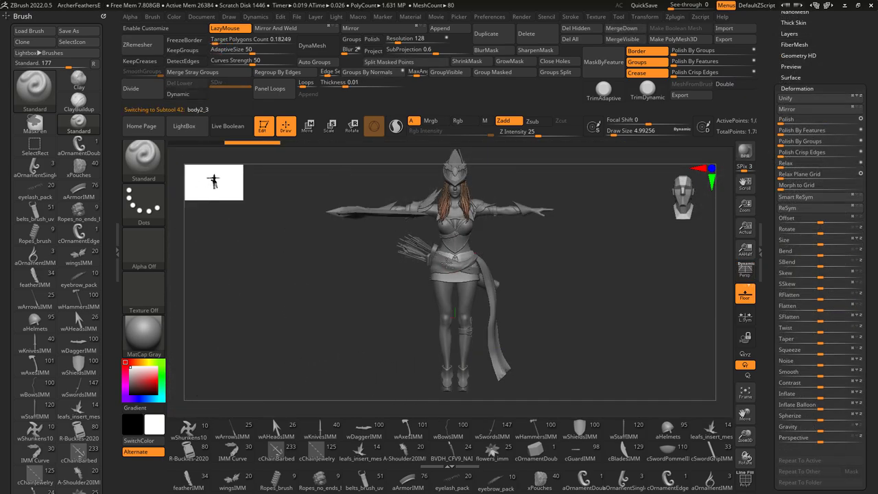
# Mask the lower end of the archer's long hanging sash with a lasso outline.
pyautogui.keyDown('alt'); pyautogui.click(456, 261); pyautogui.keyUp('alt')
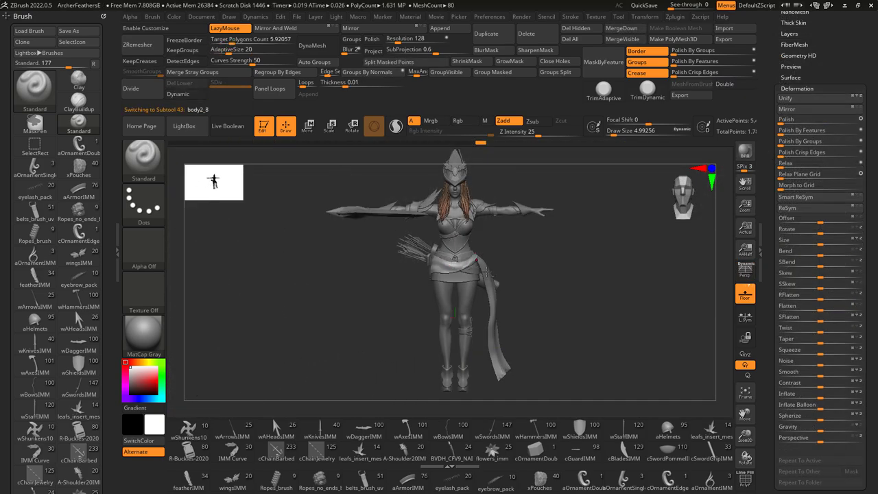
pyautogui.keyDown('alt'); pyautogui.moveTo(535, 315); pyautogui.dragTo(514, 301); pyautogui.keyUp('alt')
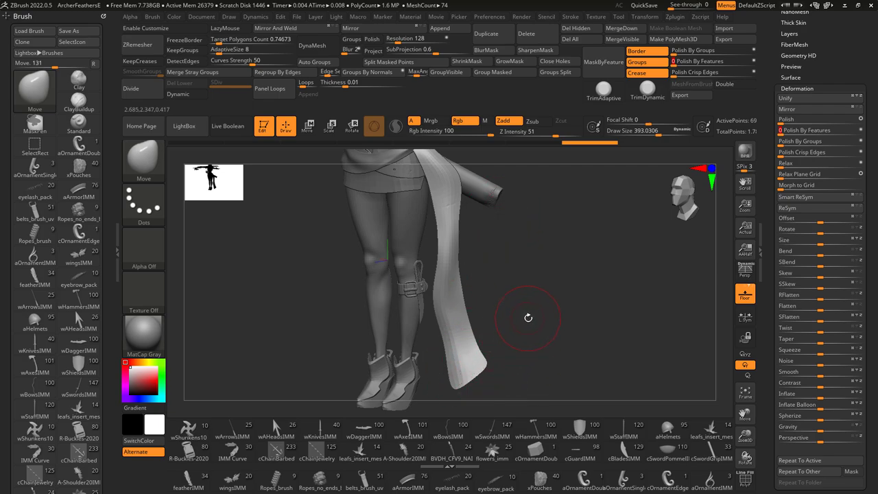
pyautogui.press('ctrl')
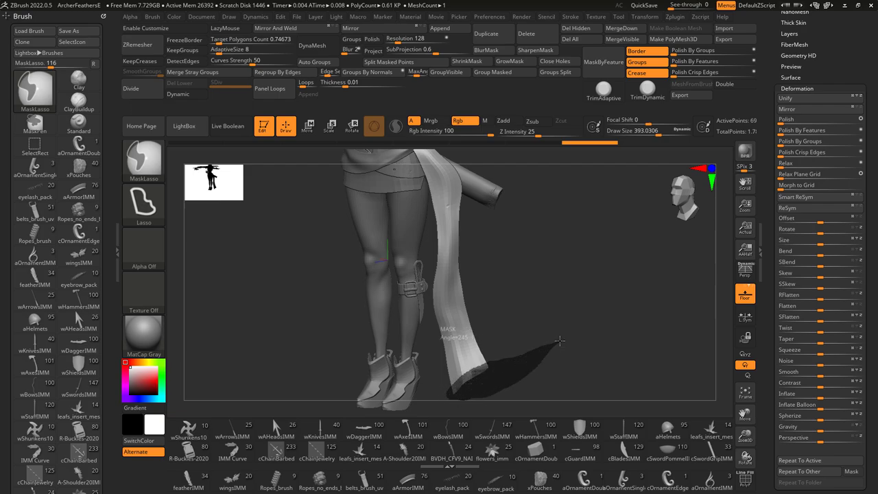
pyautogui.keyDown('ctrl'); pyautogui.moveTo(560, 341); pyautogui.dragTo(561, 340); pyautogui.keyUp('ctrl')
# Try Polish By Features on the unmasked part of the hanging sash and undo it.
pyautogui.moveTo(796, 133); pyautogui.dragTo(852, 138)
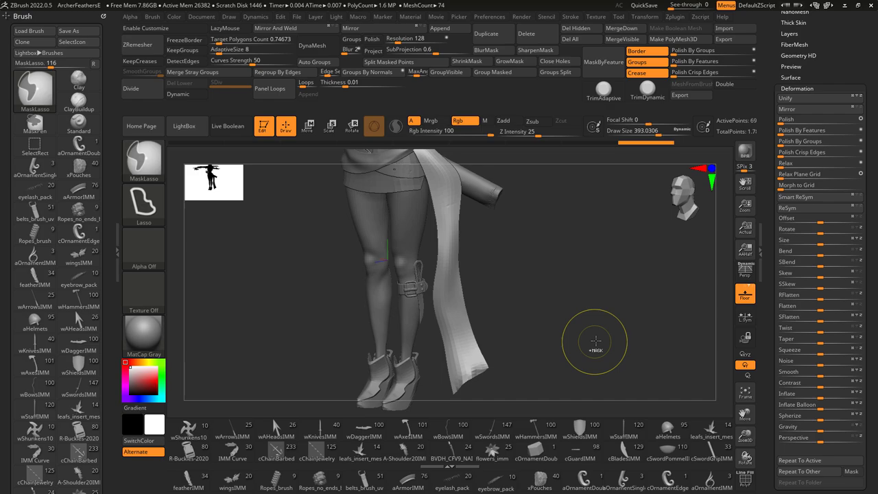
pyautogui.hotkey('ctrl', 'z')
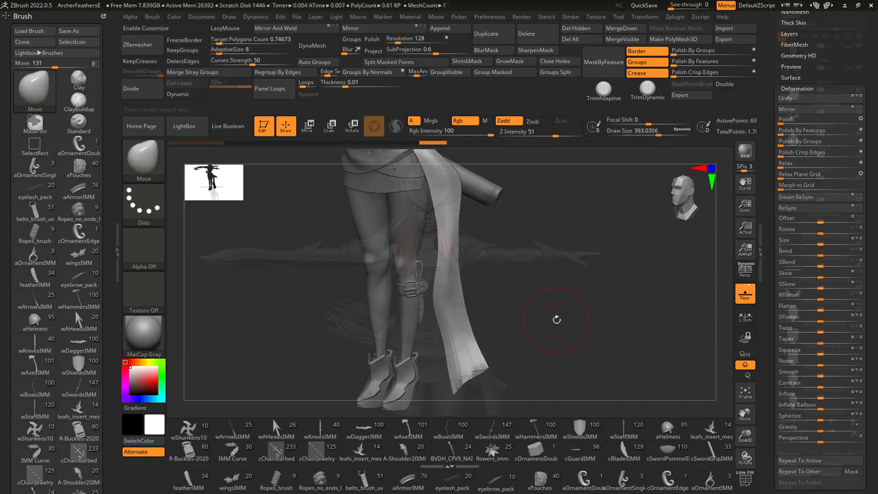